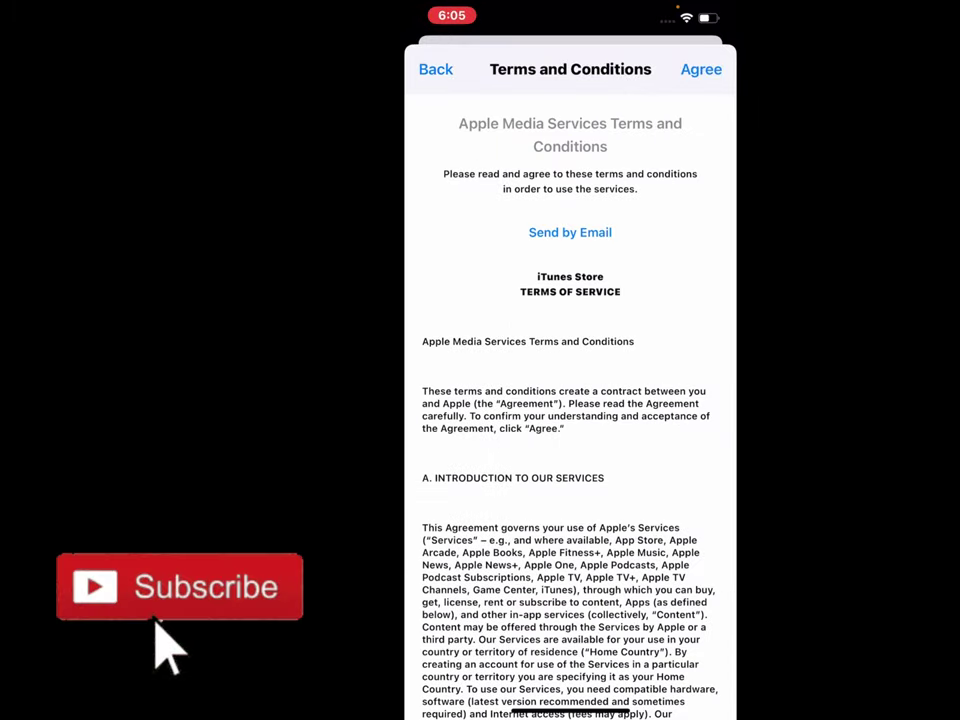
- Accept the Apple Media Services Terms and Conditions and confirm the agreement in the alert
scroll(570, 400, "down", 2)
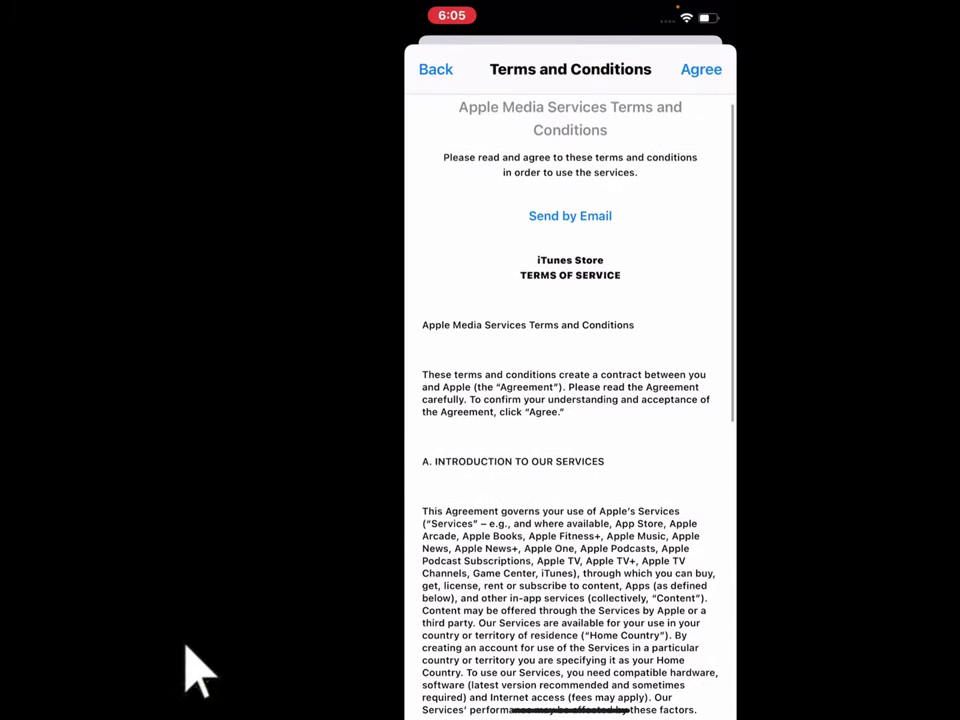
left_click(701, 69)
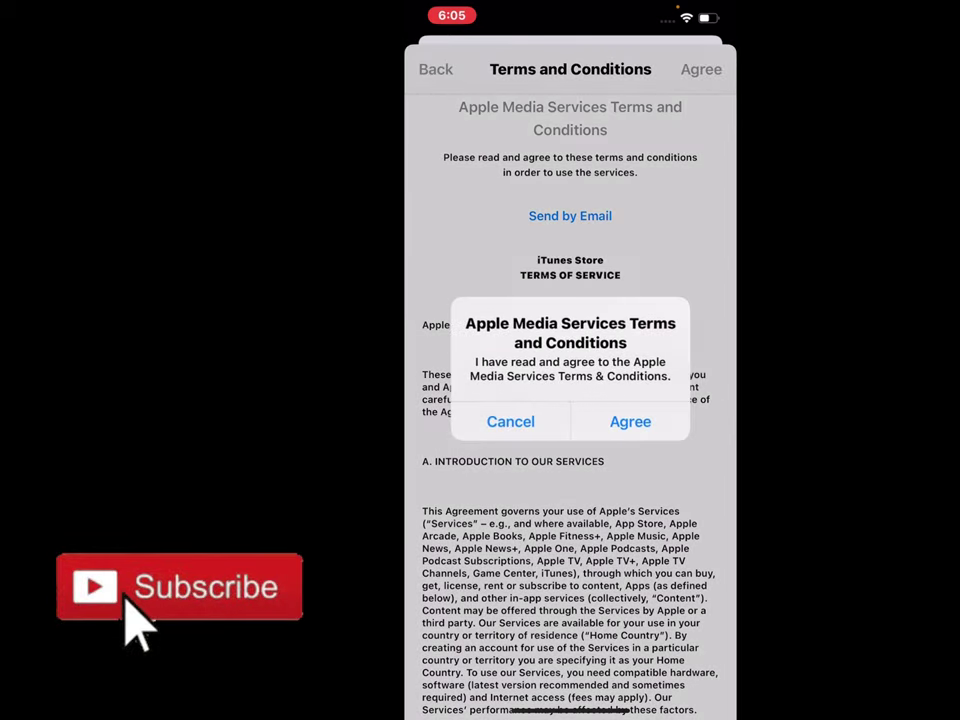
left_click(630, 421)
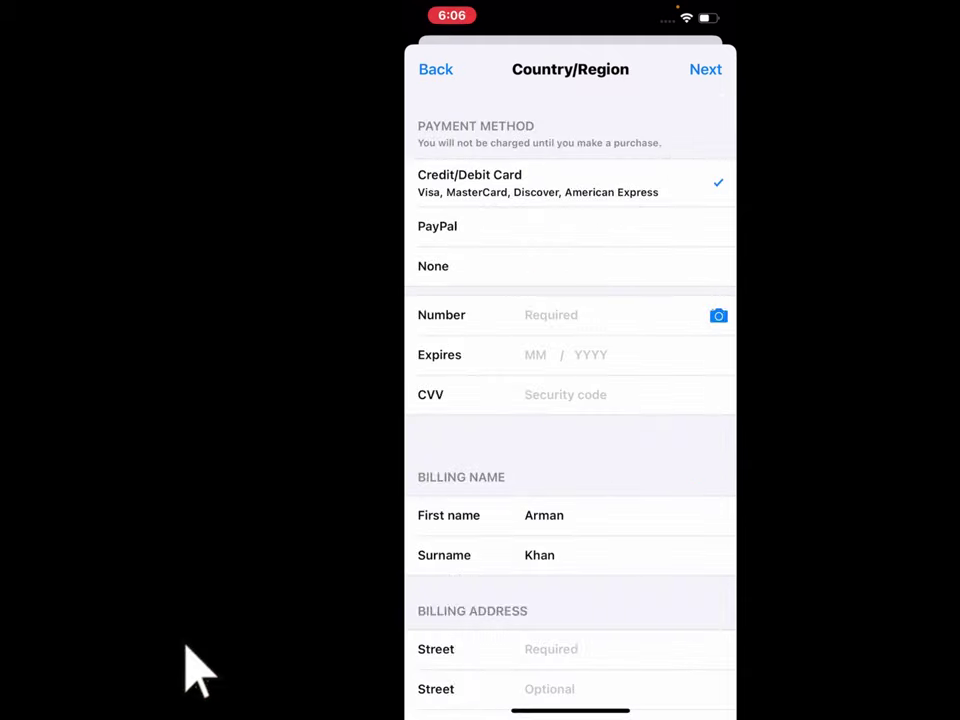
- Set the payment method to None and the billing state to New York
left_click(433, 266)
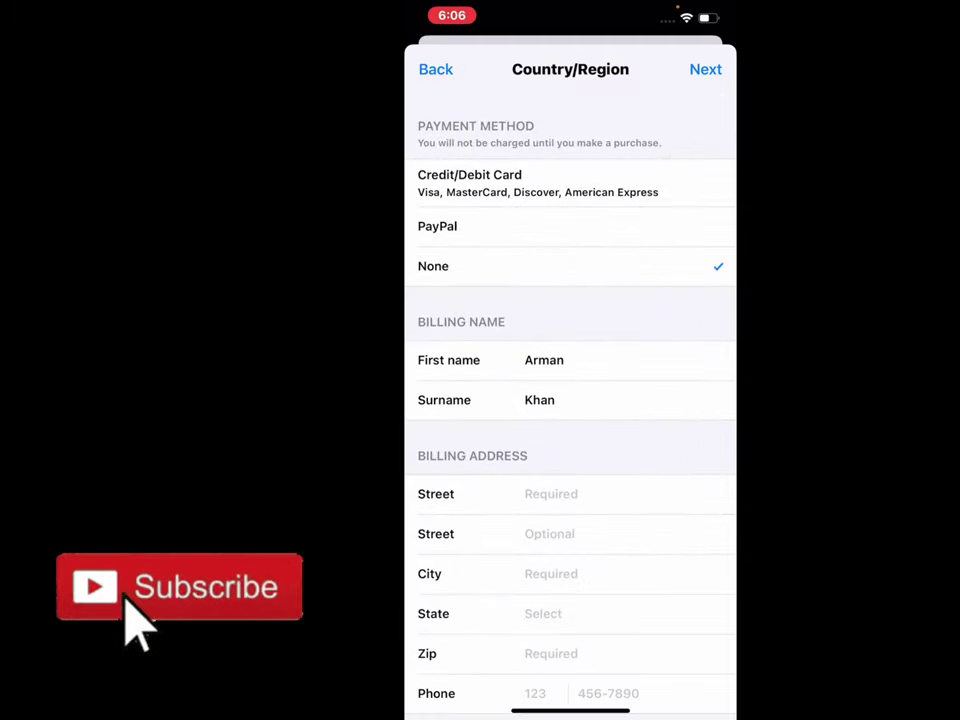
scroll(570, 400, "down", 2)
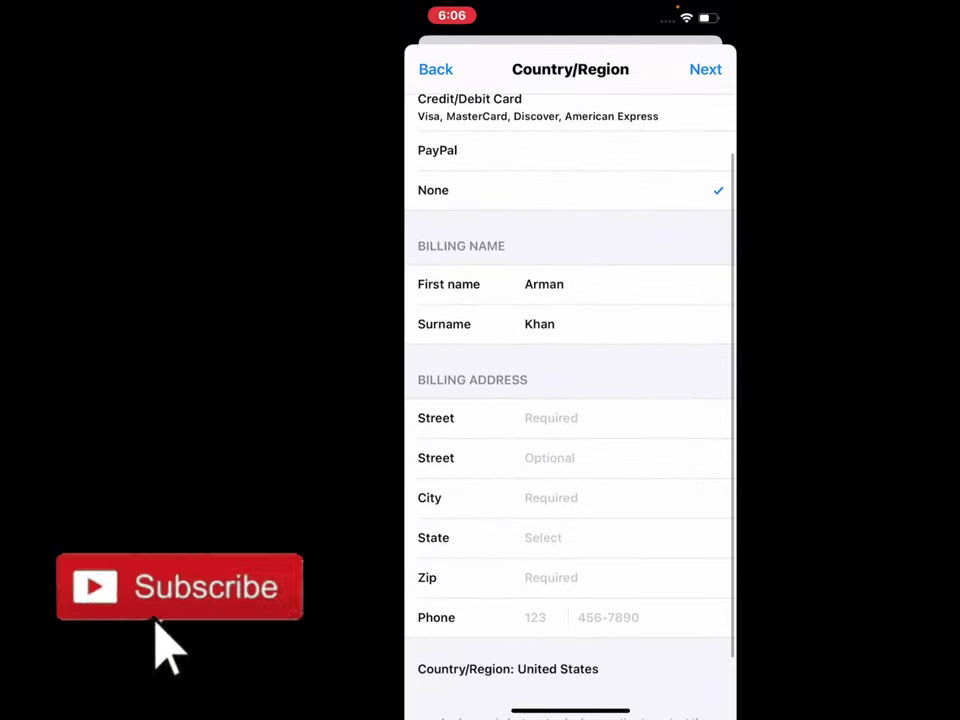
left_click(570, 537)
left_click_drag(570, 690, 570, 590)
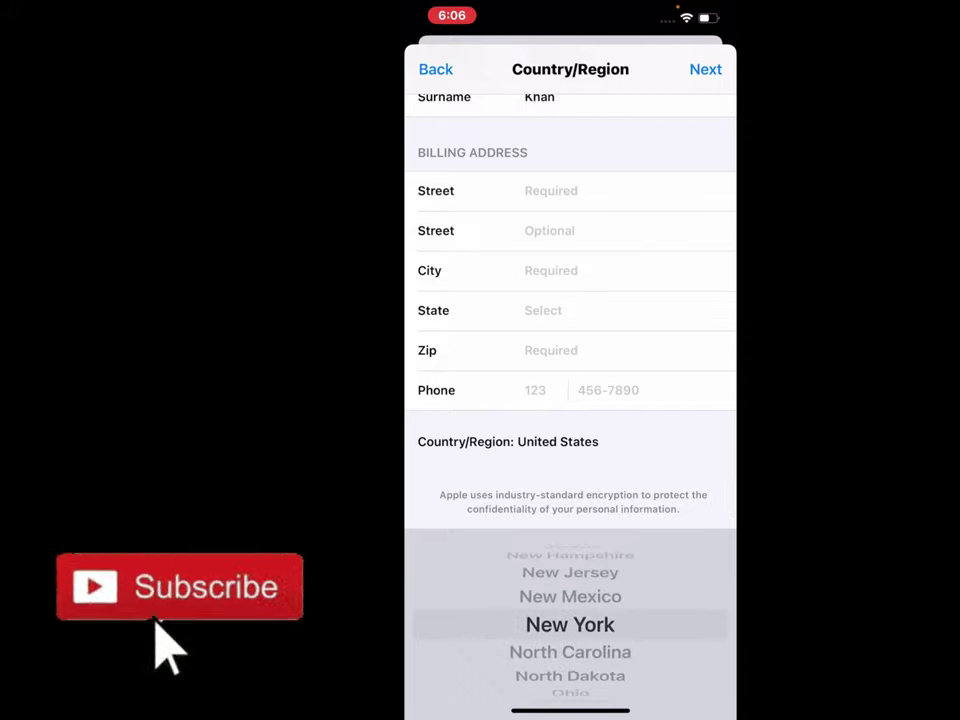
left_click(551, 350)
- Enter the billing zip code and the phone number, correcting a mistyped digit
left_click(424, 632)
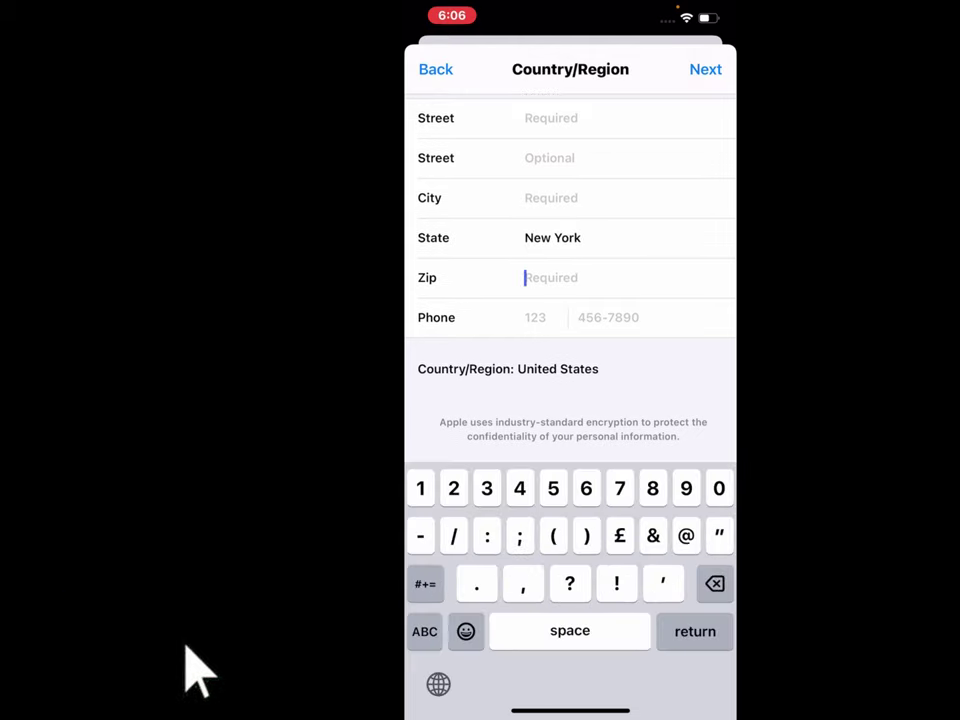
type("1000")
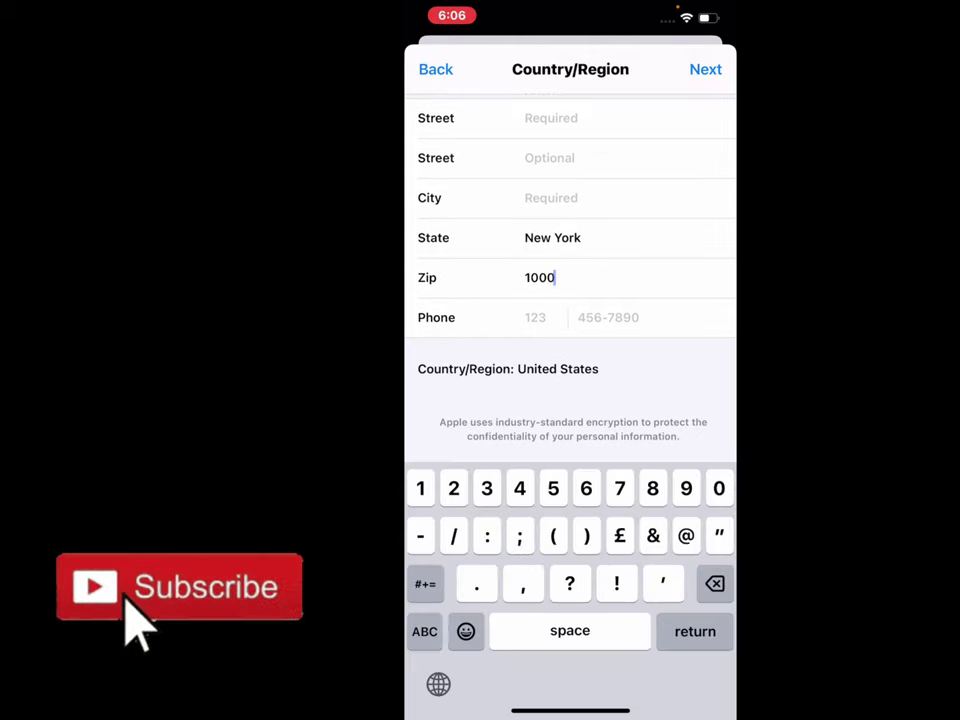
type("1")
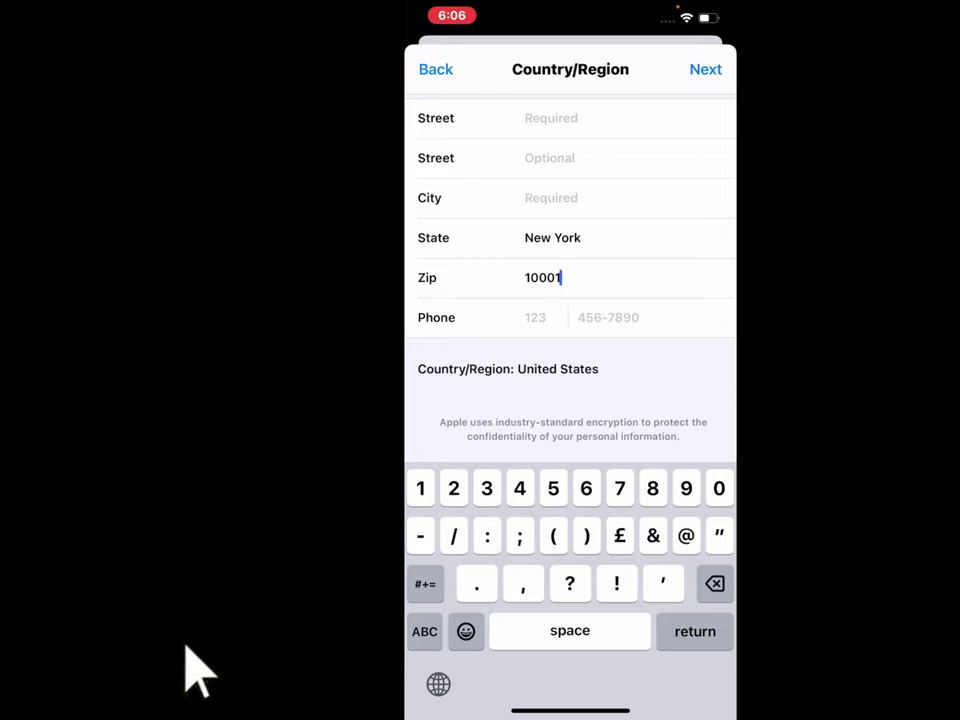
key("Return")
type("85")
key("BackSpace")
key("BackSpace")
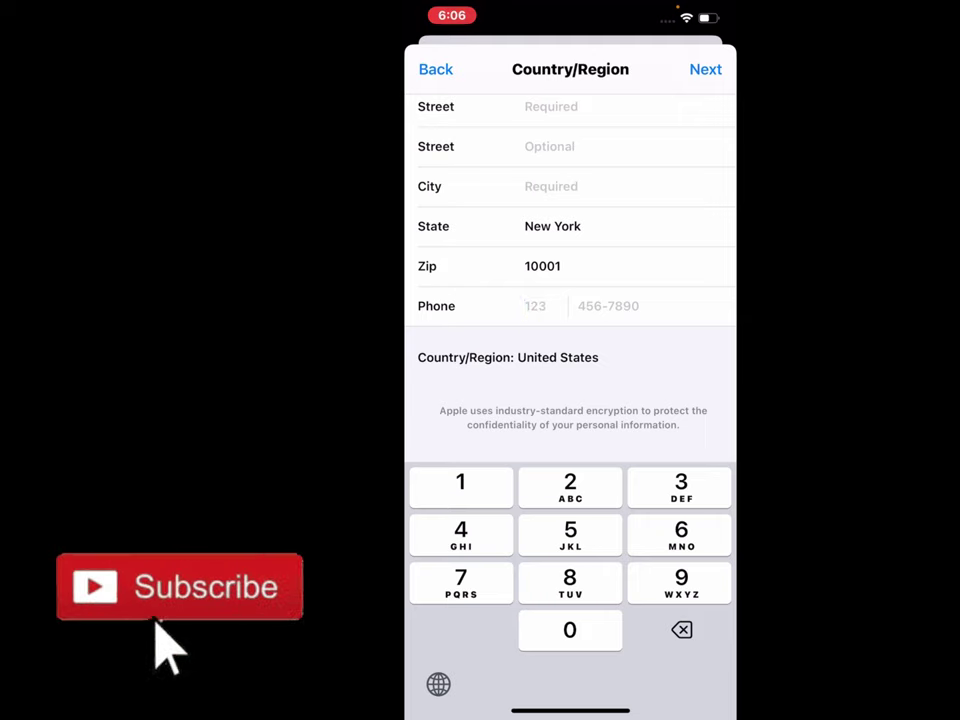
type("001")
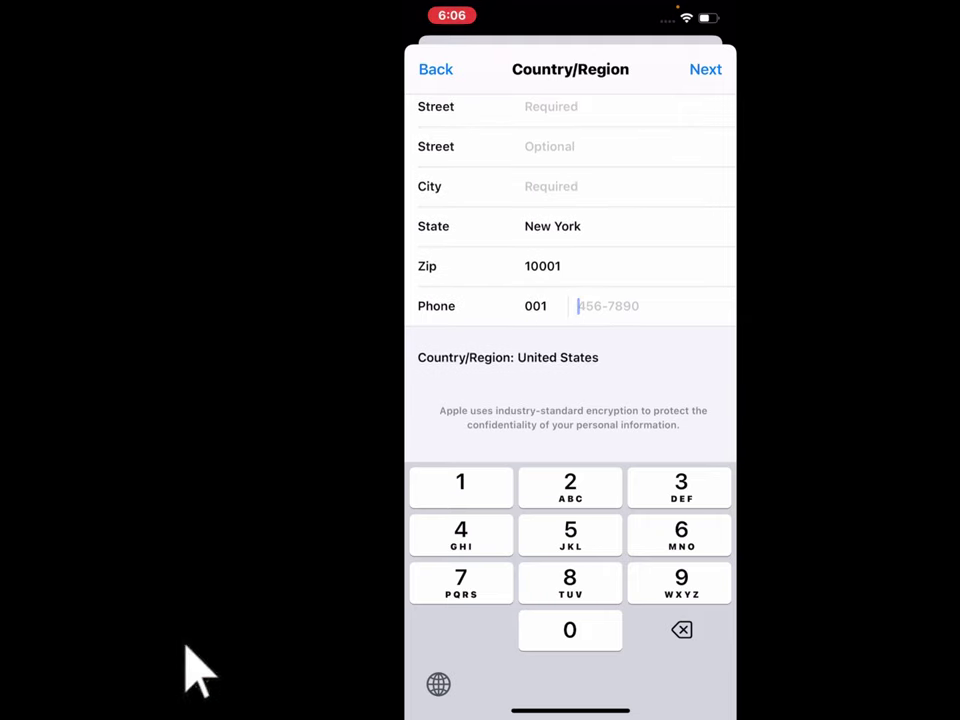
type("456-")
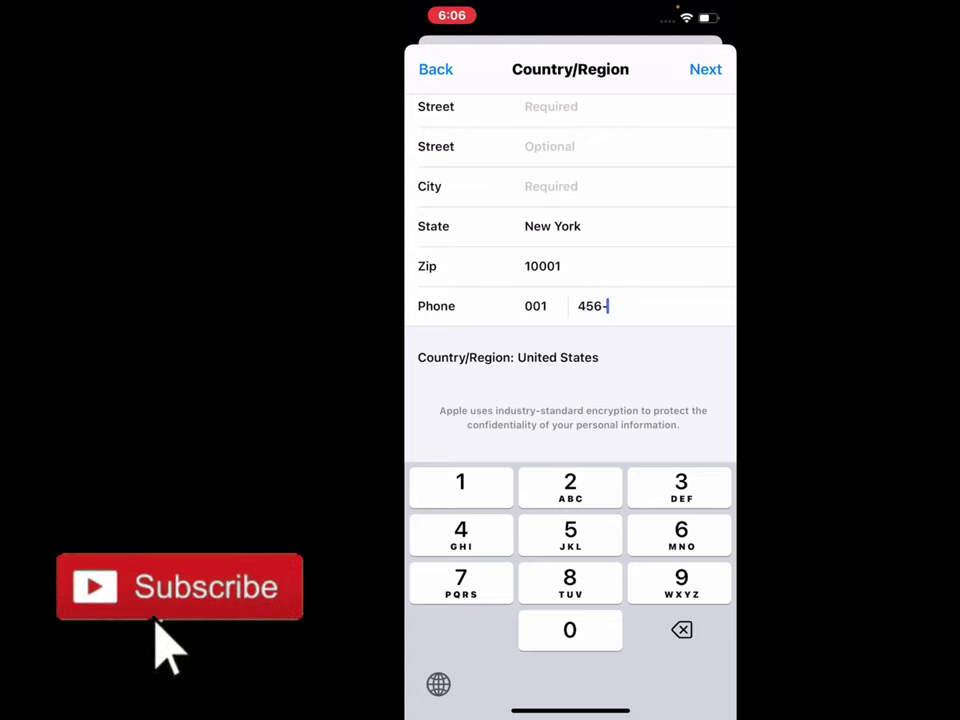
type("7890")
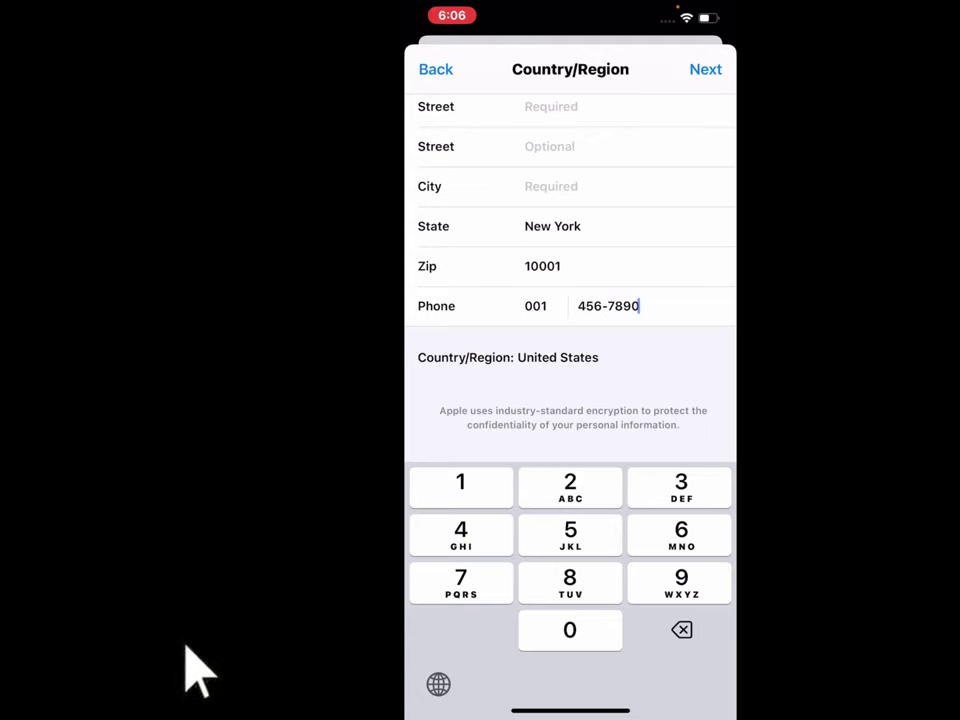
- Fill in the billing city and both street address lines
left_click(560, 186)
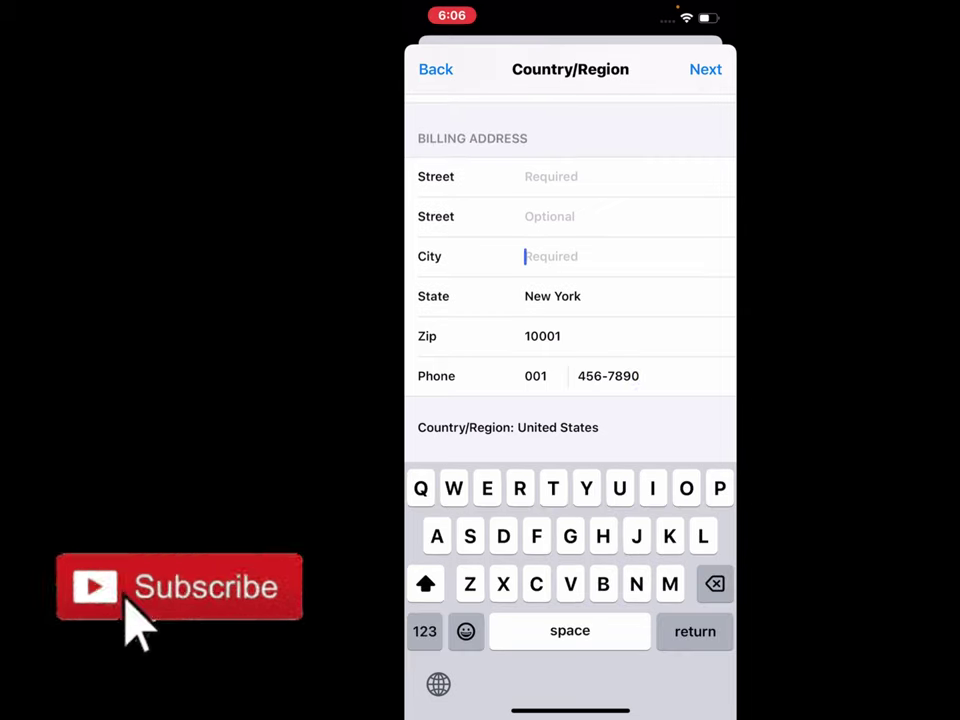
type("Texus")
left_click(560, 237)
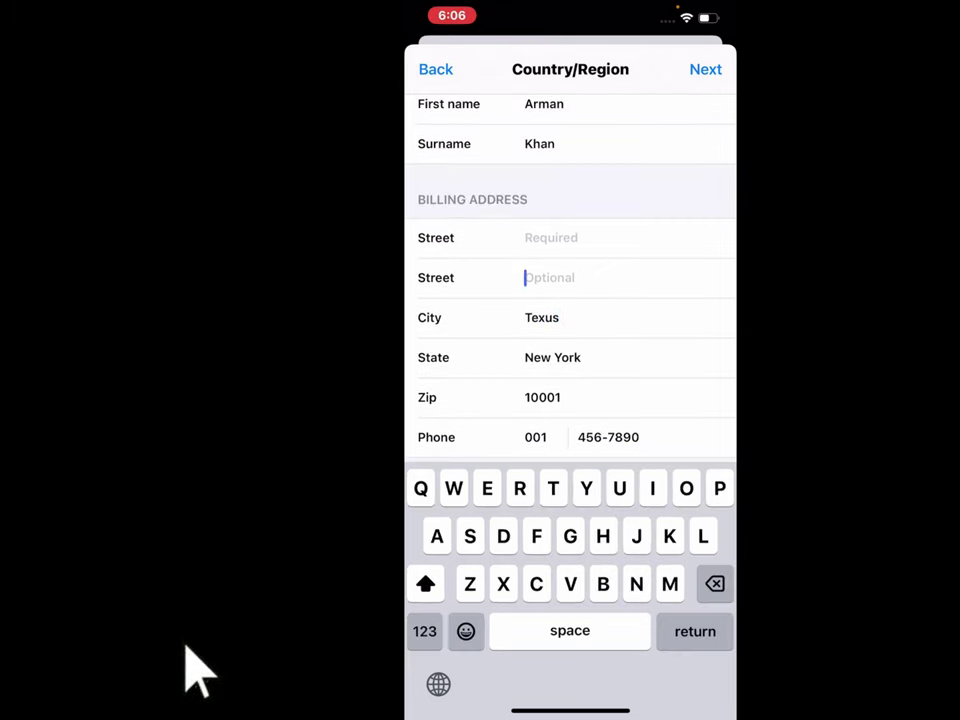
type("No")
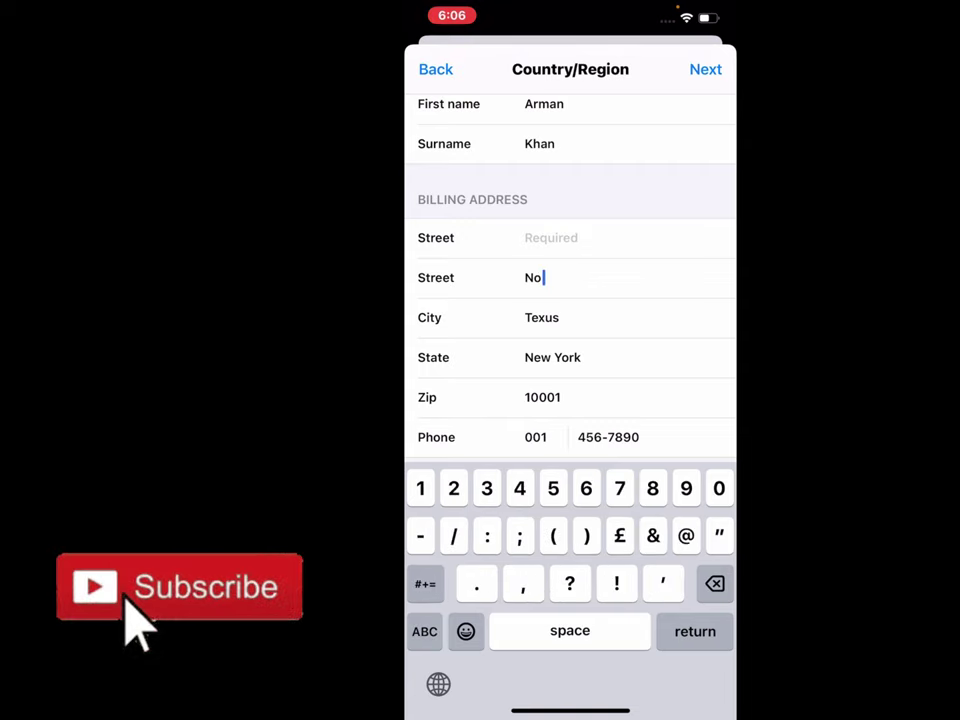
type(" 1")
left_click(560, 237)
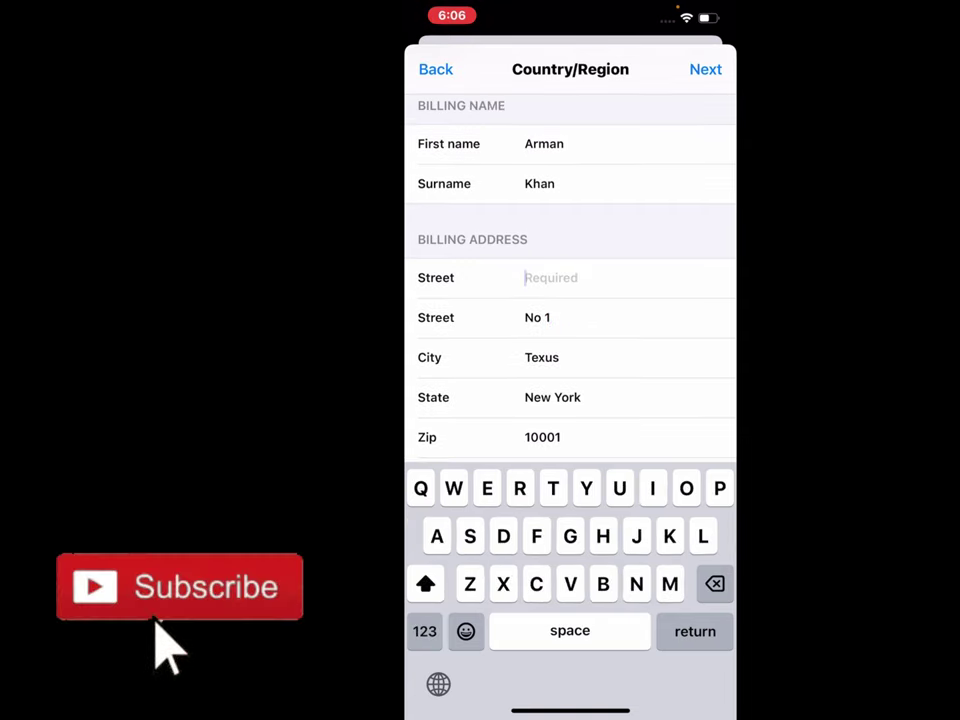
type("No 3")
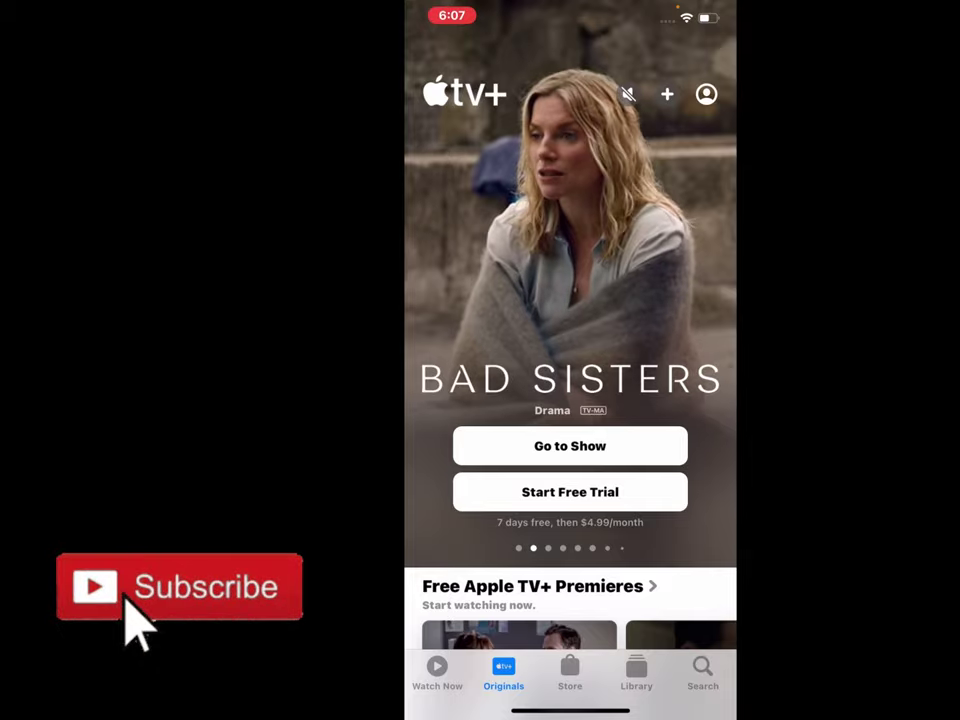
- Scroll down through the Apple TV+ Originals rows, then back up to the Bad Sisters banner
scroll(570, 360, "down", 5)
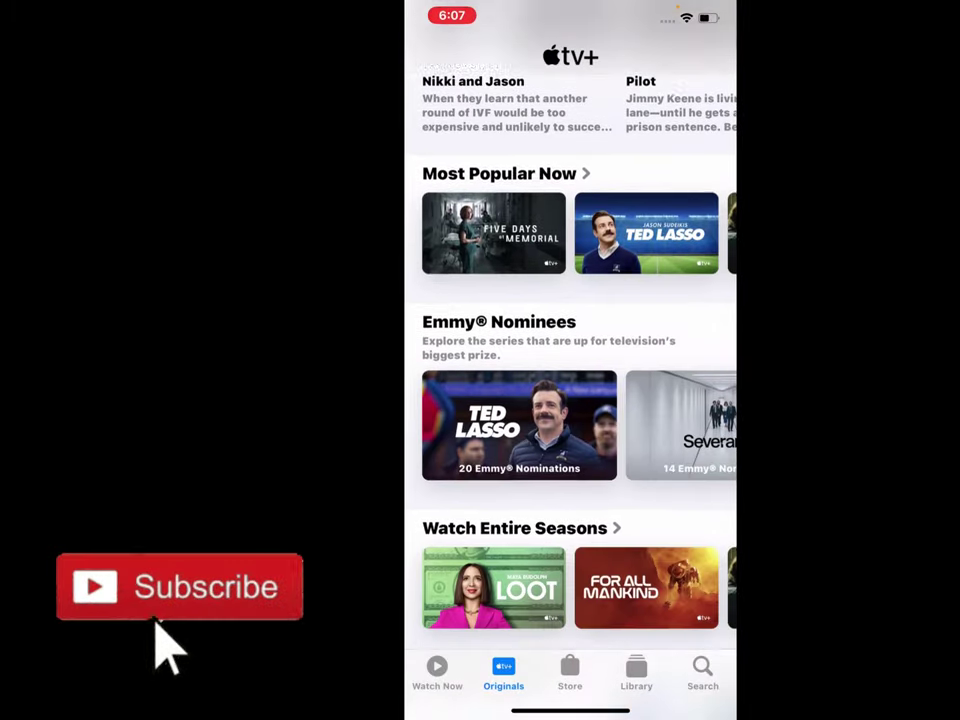
scroll(570, 400, "down", 5)
scroll(570, 400, "down", 5)
scroll(570, 400, "down", 5)
scroll(570, 400, "down", 5)
scroll(570, 400, "down", 10)
scroll(570, 400, "down", 5)
scroll(570, 400, "down", 3)
scroll(570, 400, "up", 2)
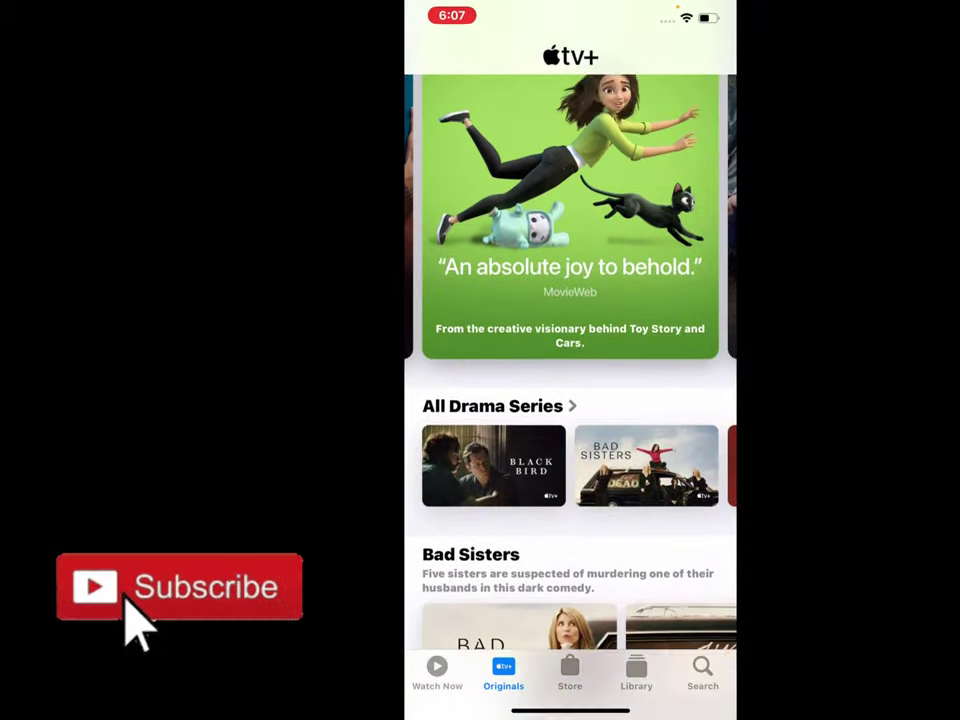
scroll(570, 400, "up", 10)
scroll(570, 400, "up", 10)
scroll(570, 400, "up", 10)
scroll(570, 400, "up", 5)
scroll(570, 400, "up", 10)
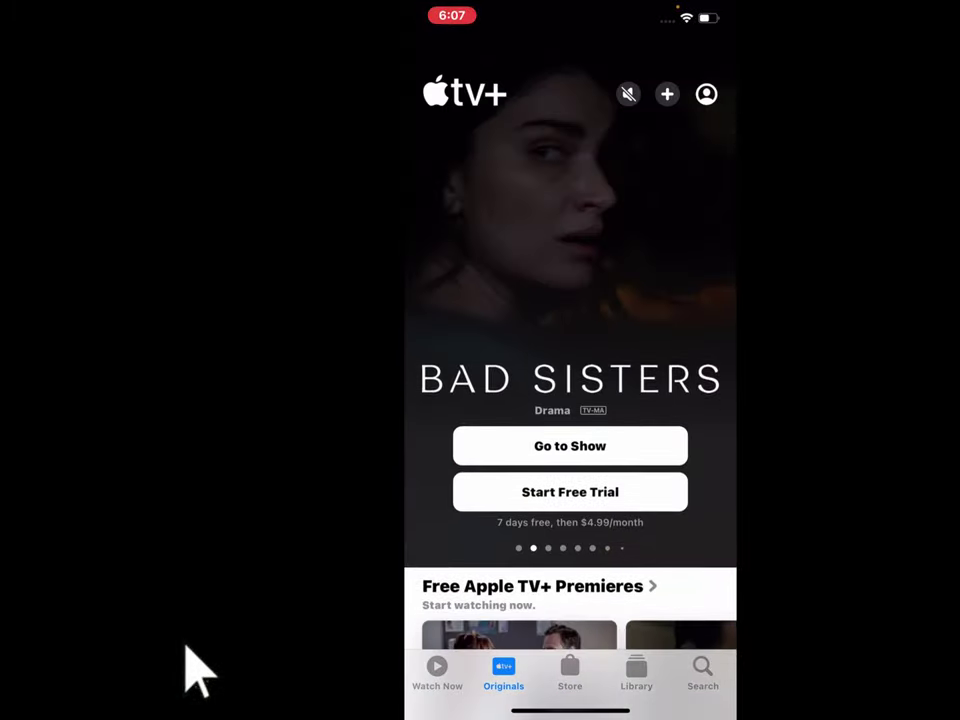
- Leave Apple TV for the home screen and swipe between pages, ending on page 2
left_click_drag(570, 710, 570, 400)
left_click_drag(690, 400, 450, 400)
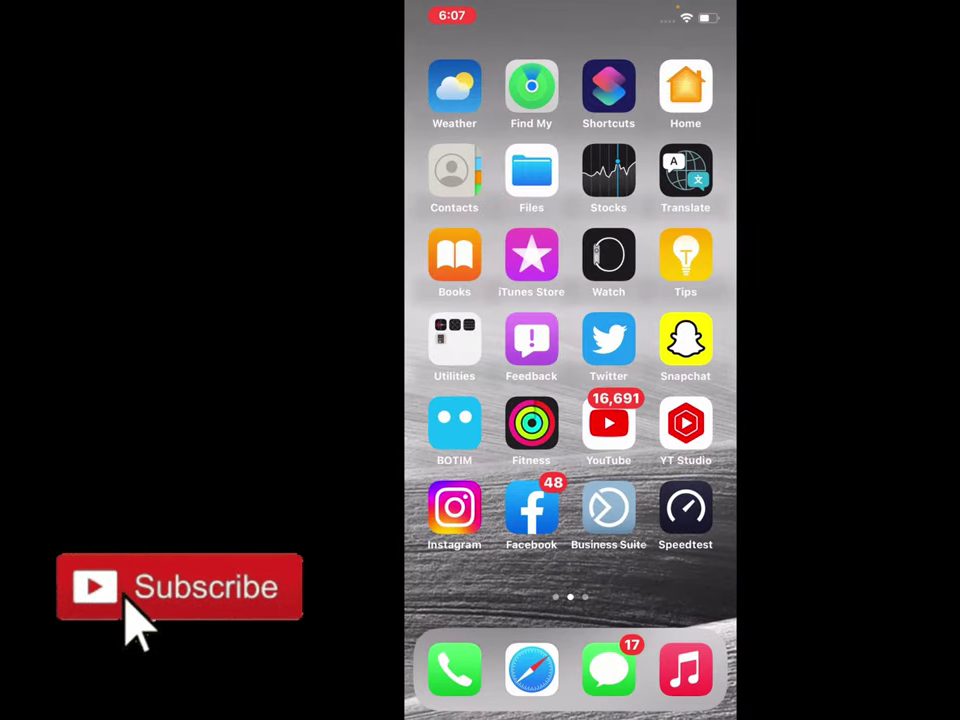
mouse_move(690, 400)
left_mouse_down()
mouse_move(450, 400)
mouse_move(690, 400)
left_mouse_up()
left_click_drag(450, 400, 690, 400)
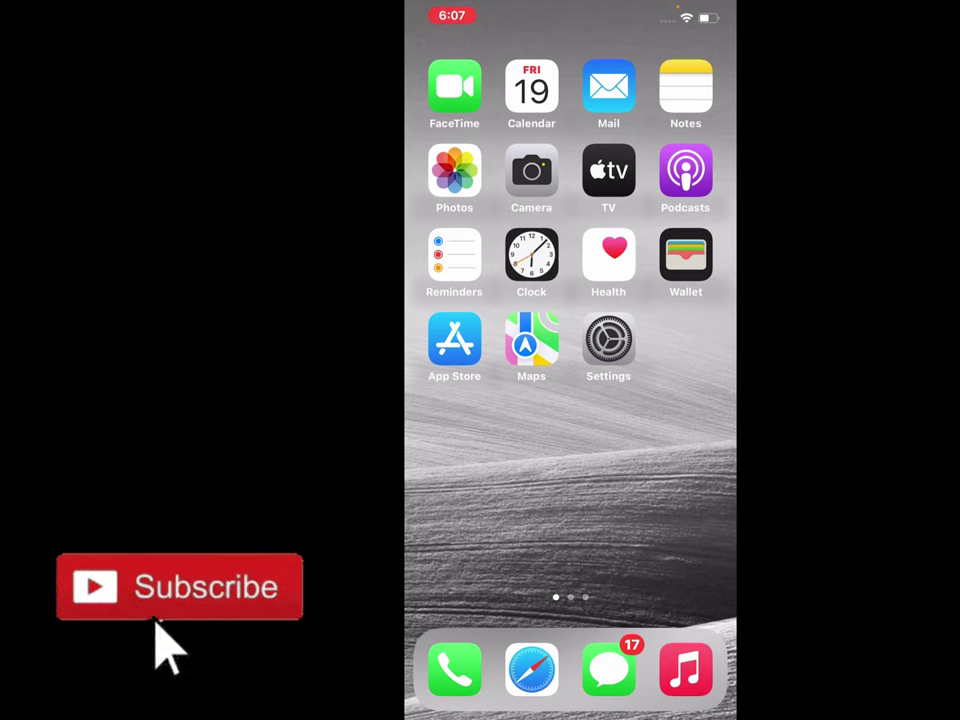
left_click_drag(690, 450, 450, 450)
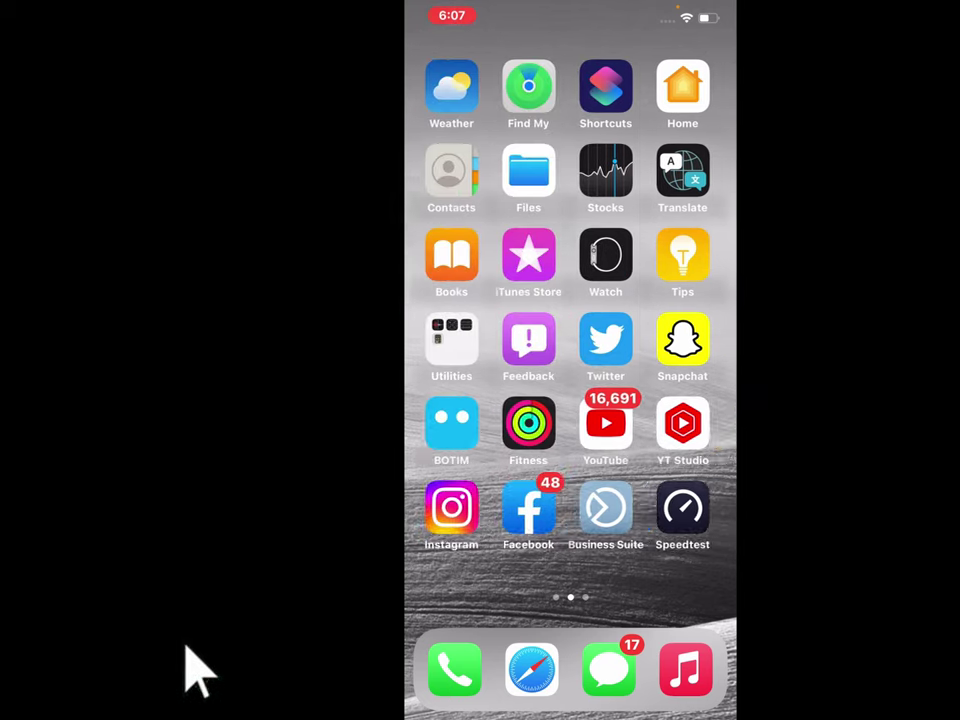